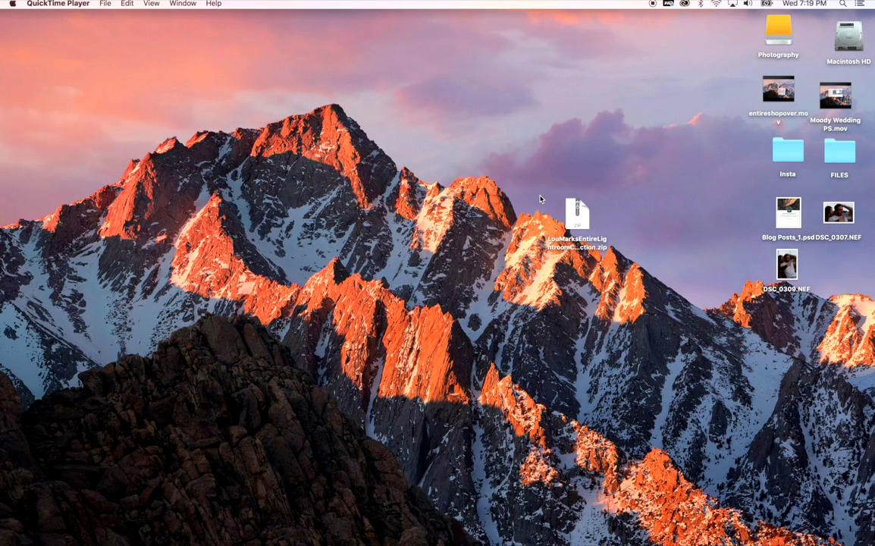
Extract the downloaded Lightroom collection zip and open the unpacked folder
{"action": "double_click", "coordinate": [574, 224]}
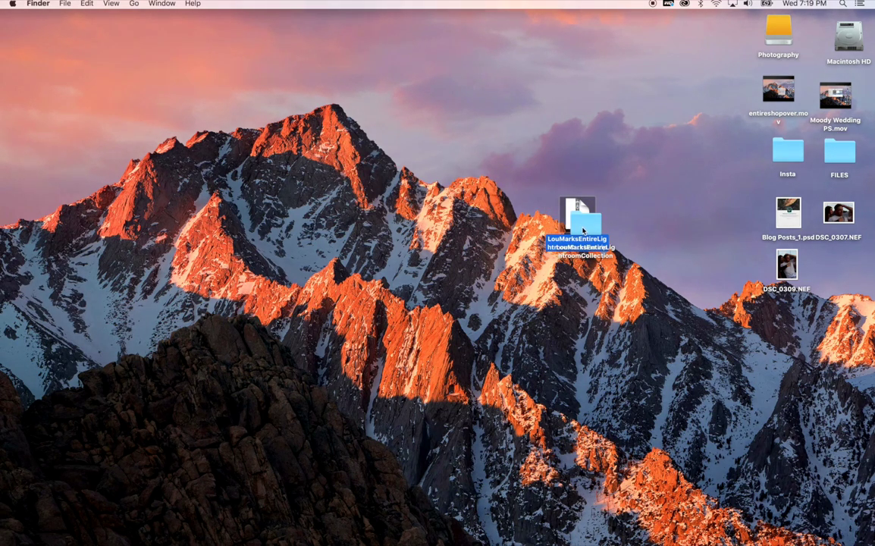
{"action": "left_click_drag", "start_coordinate": [583, 230], "coordinate": [515, 276]}
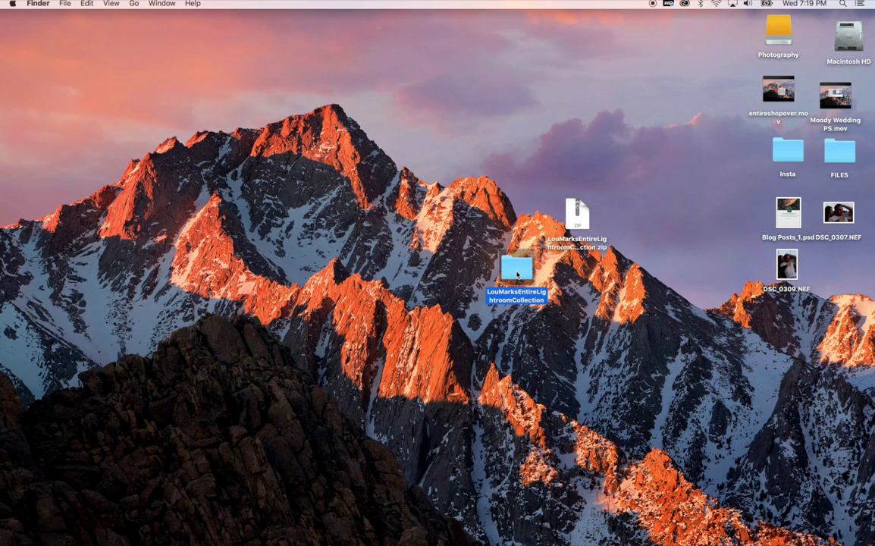
{"action": "double_click", "coordinate": [517, 269]}
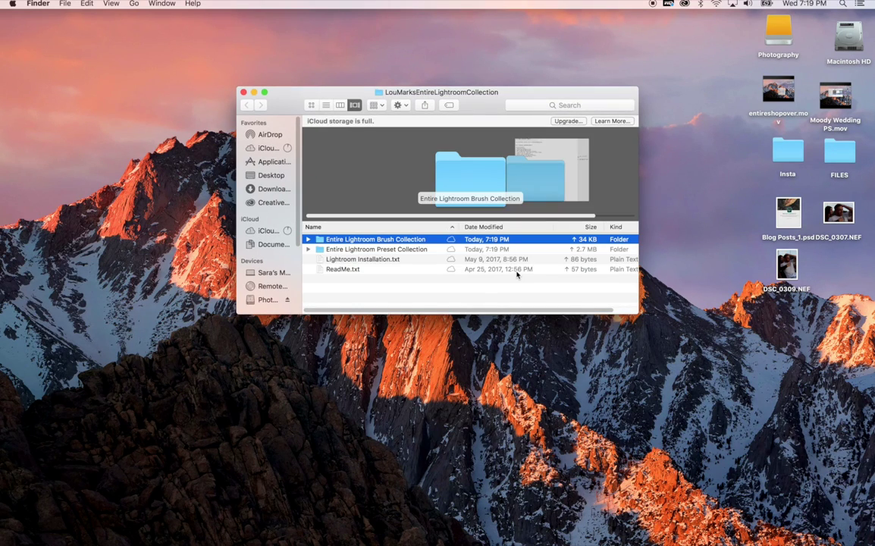
Open Entire Lightroom Preset Collection in an enlarged window listing Architecture through Winter Glow Presets
{"action": "double_click", "coordinate": [331, 251]}
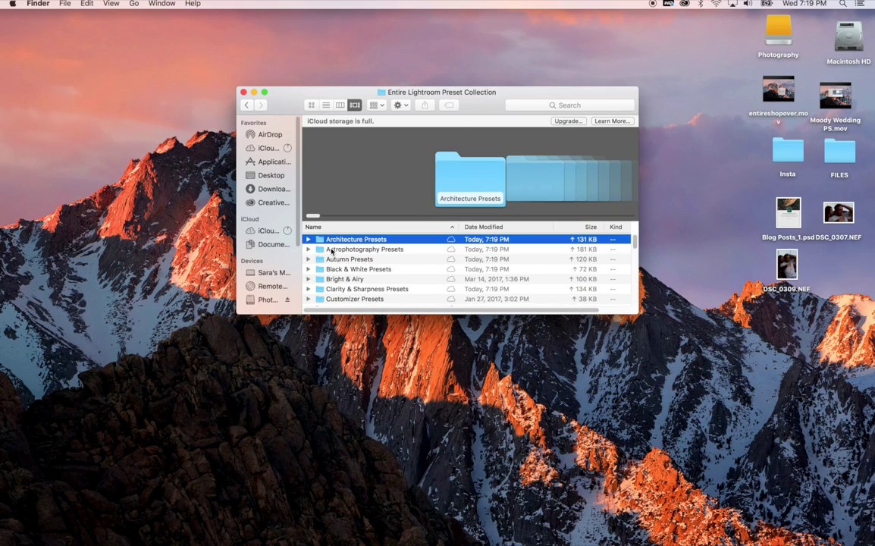
{"action": "left_click_drag", "start_coordinate": [237, 312], "coordinate": [151, 449]}
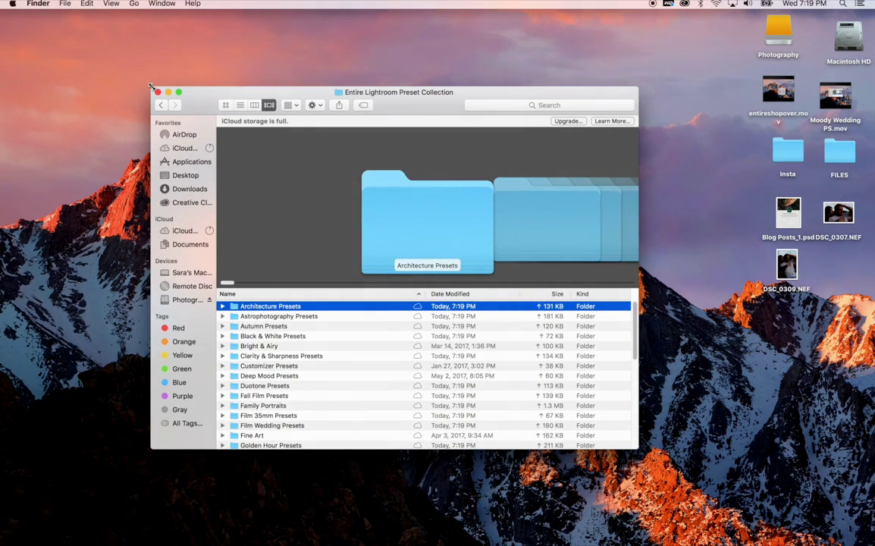
{"action": "left_click_drag", "start_coordinate": [151, 85], "coordinate": [48, 20]}
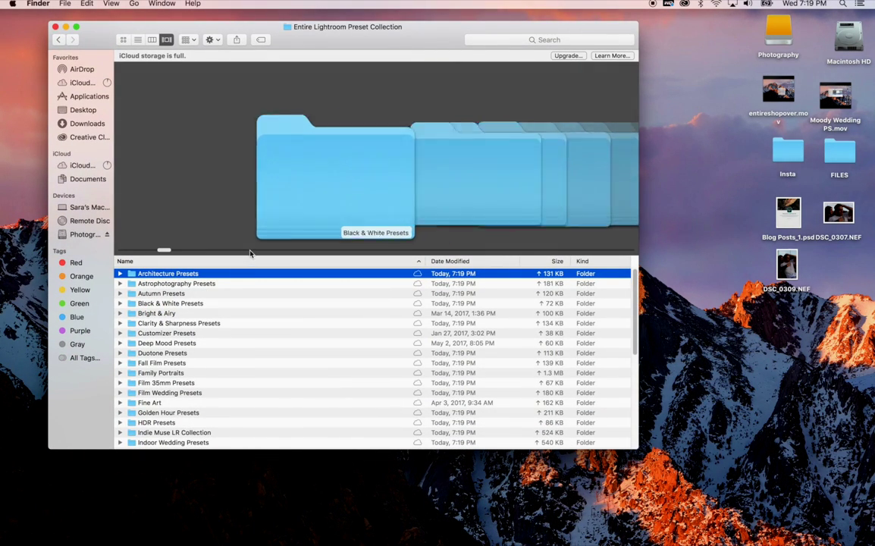
{"action": "scroll", "coordinate": [250, 227], "scroll_direction": "right", "scroll_amount": 3}
{"action": "scroll", "coordinate": [286, 348], "scroll_direction": "down", "scroll_amount": 5}
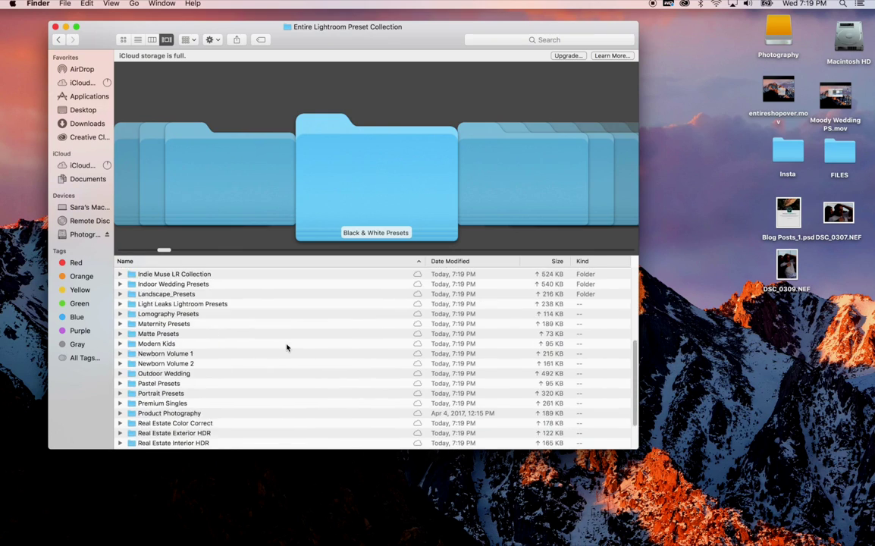
{"action": "scroll", "coordinate": [286, 347], "scroll_direction": "down", "scroll_amount": 3}
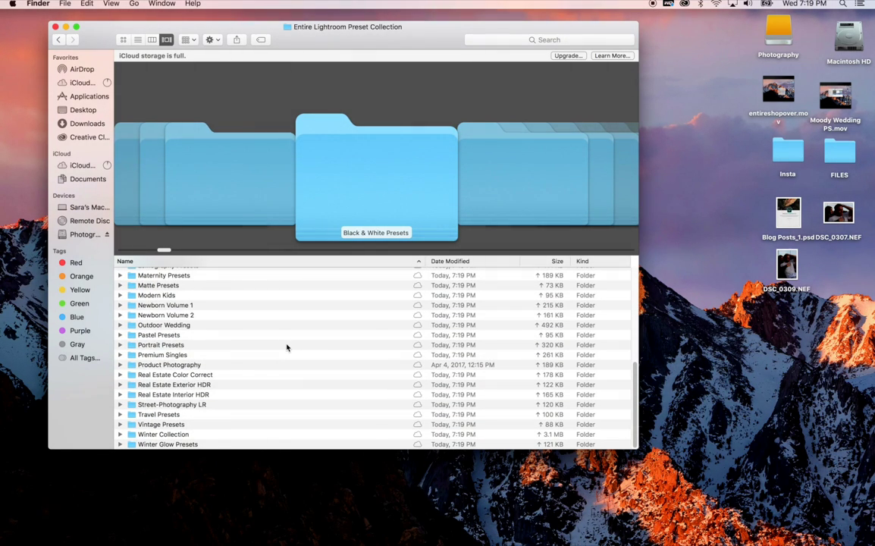
Select all preset folders with Cmd+A, then launch Adobe Lightroom CC from Launchpad's second page
{"action": "key", "text": "super+a"}
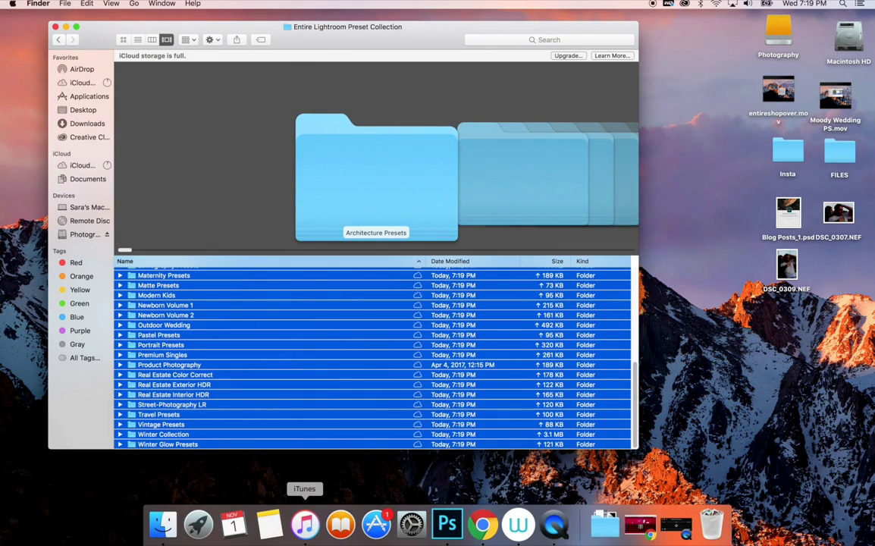
{"action": "left_click", "coordinate": [198, 523]}
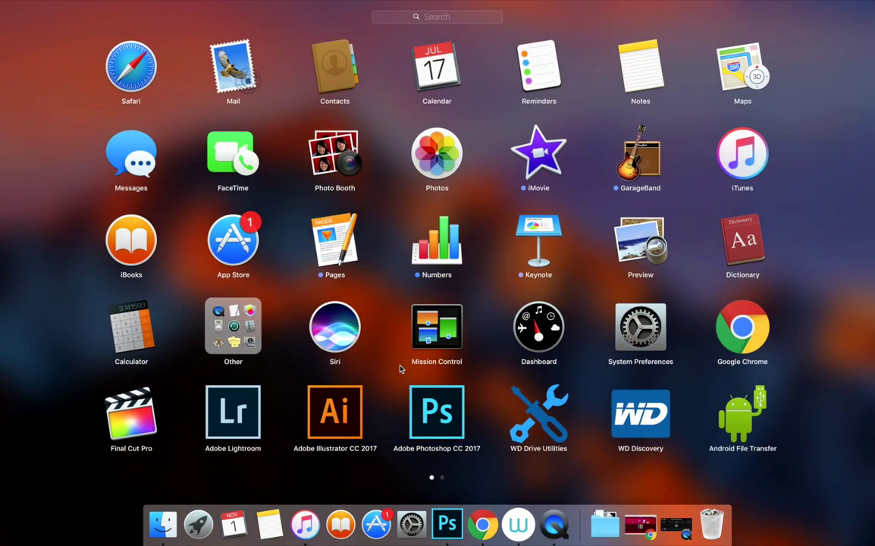
{"action": "left_click", "coordinate": [442, 477]}
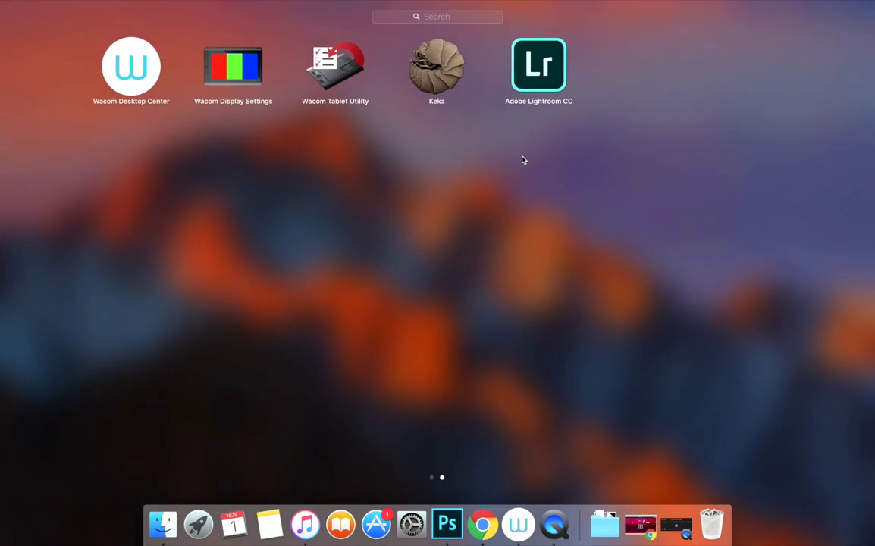
{"action": "left_click", "coordinate": [552, 84]}
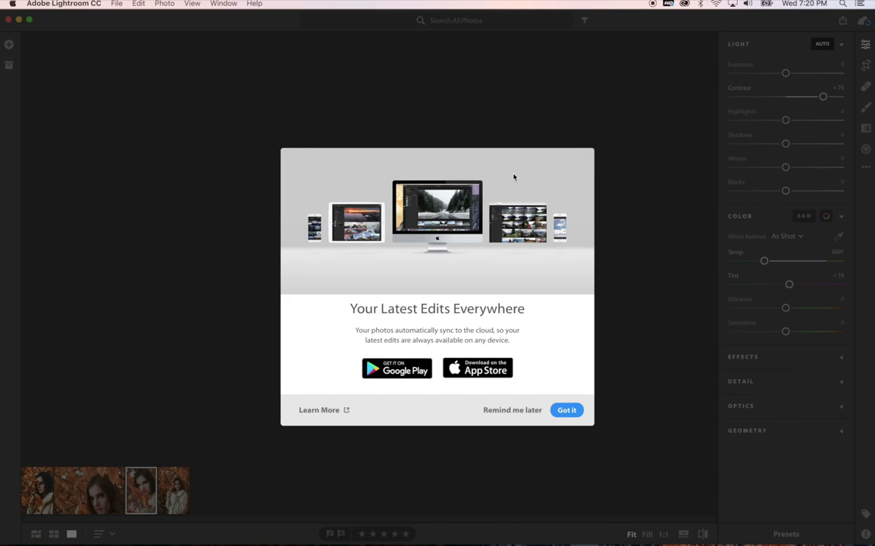
Dismiss the sync announcement and switch to the second autumn portrait in the filmstrip
{"action": "left_click", "coordinate": [563, 408]}
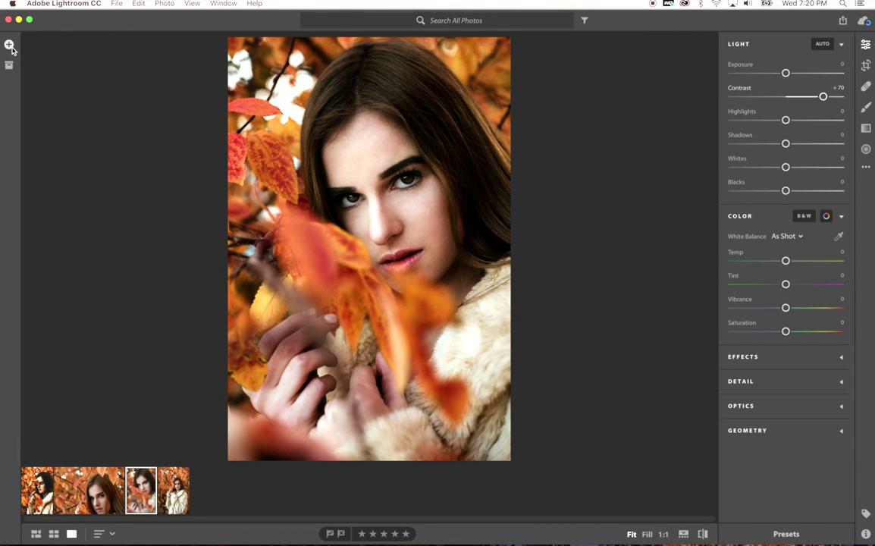
{"action": "left_click", "coordinate": [109, 480]}
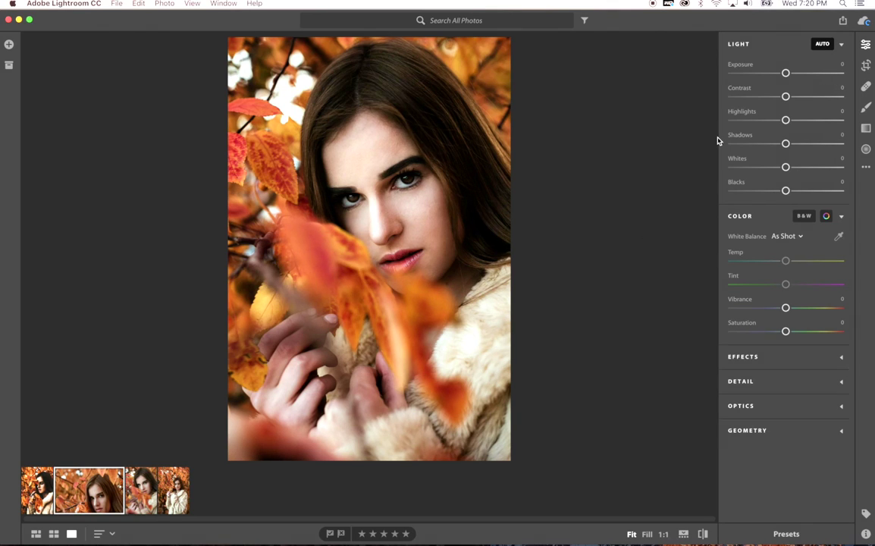
{"action": "left_click", "coordinate": [866, 45]}
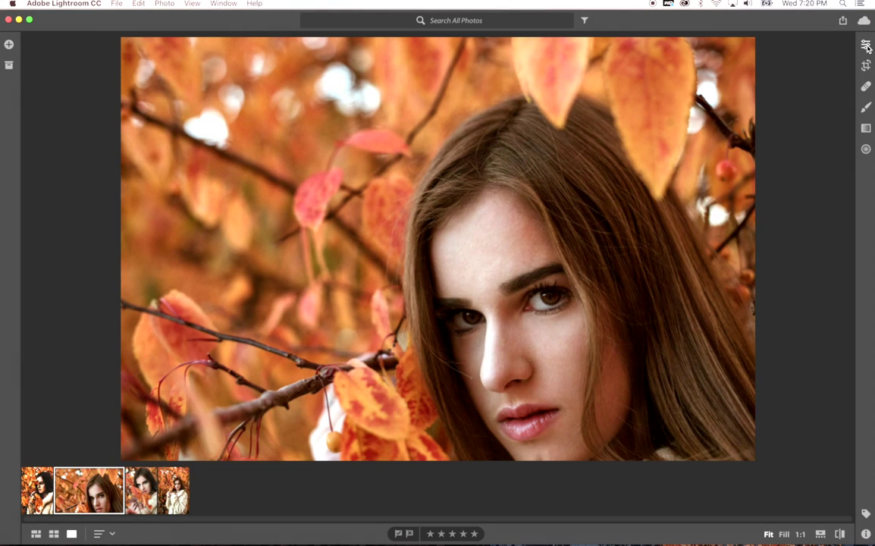
{"action": "left_click", "coordinate": [867, 45]}
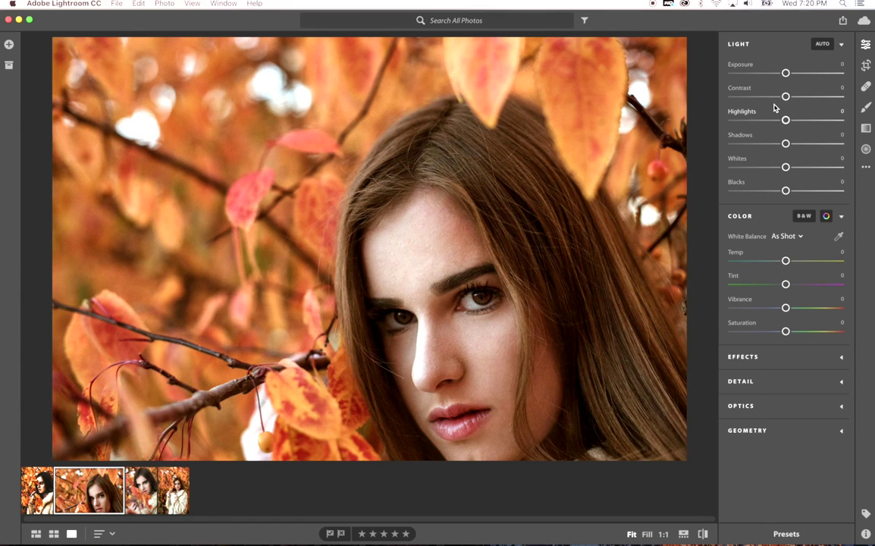
Open the Develop Presets folder in Finder via the Presets panel's Open Presets Folder
{"action": "left_click", "coordinate": [785, 533]}
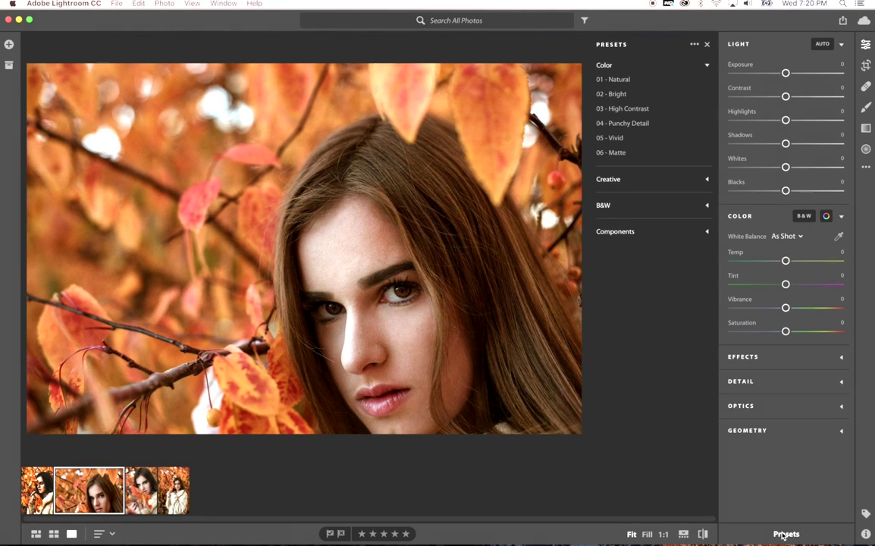
{"action": "left_click", "coordinate": [695, 46]}
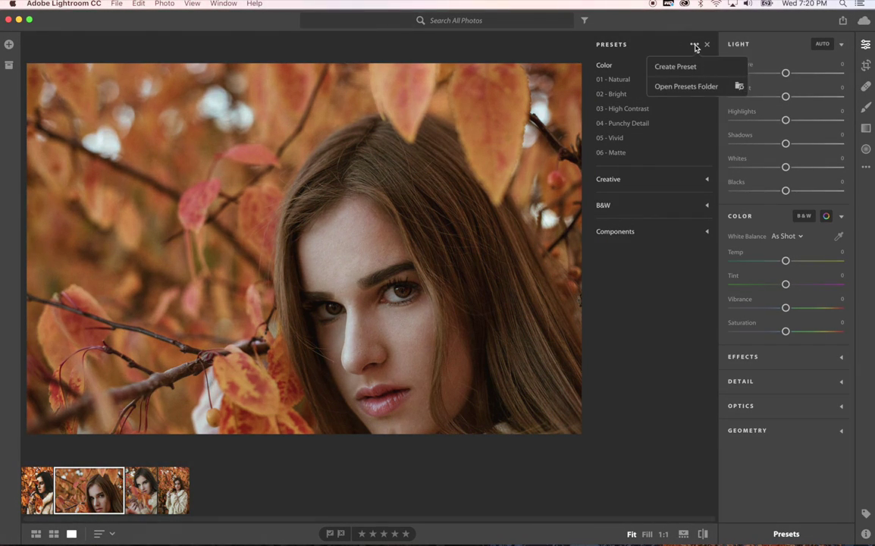
{"action": "left_click", "coordinate": [688, 86]}
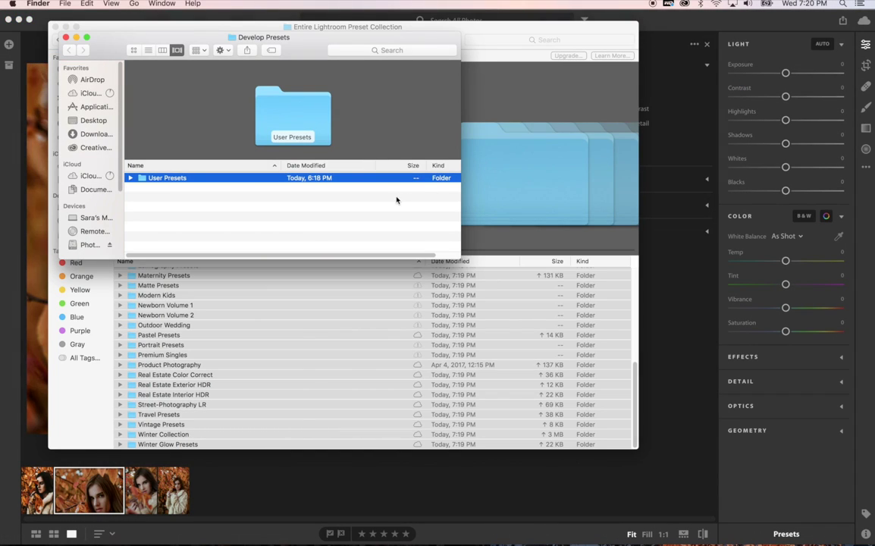
Copy all 39 preset folders from the Entire Lightroom Preset Collection window
{"action": "left_click", "coordinate": [303, 322]}
{"action": "key", "text": "super+a"}
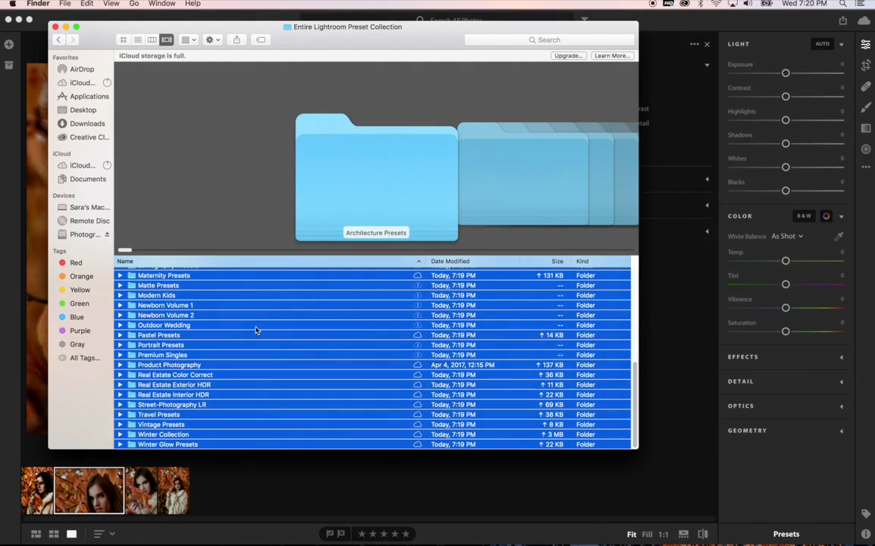
{"action": "right_click", "coordinate": [256, 328]}
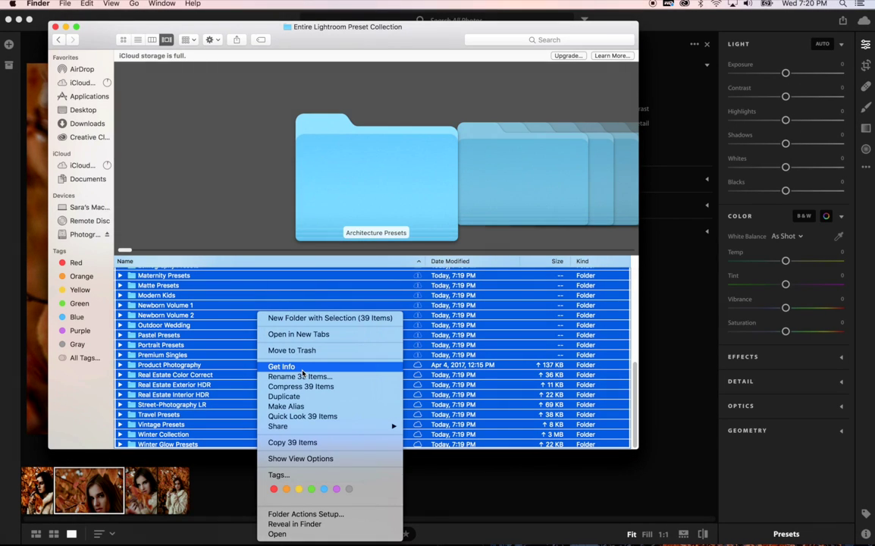
{"action": "left_click", "coordinate": [299, 442]}
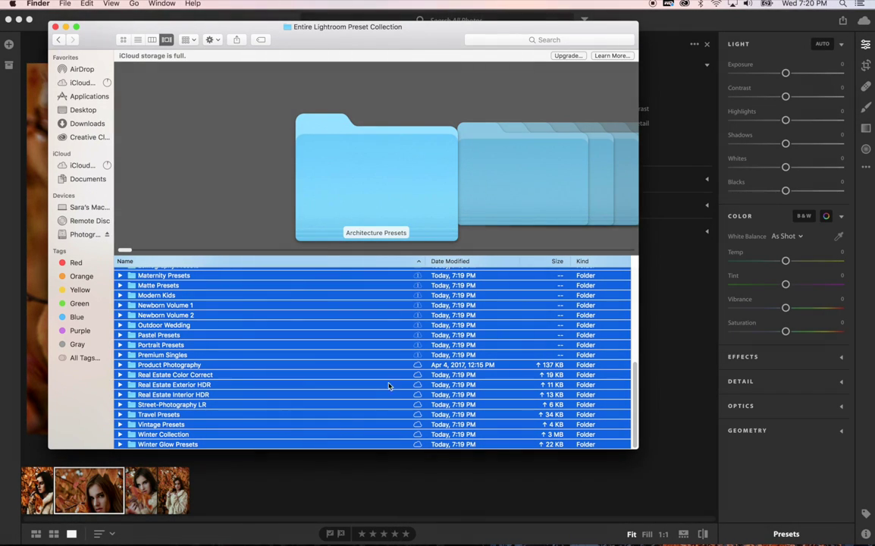
{"action": "left_click", "coordinate": [66, 28]}
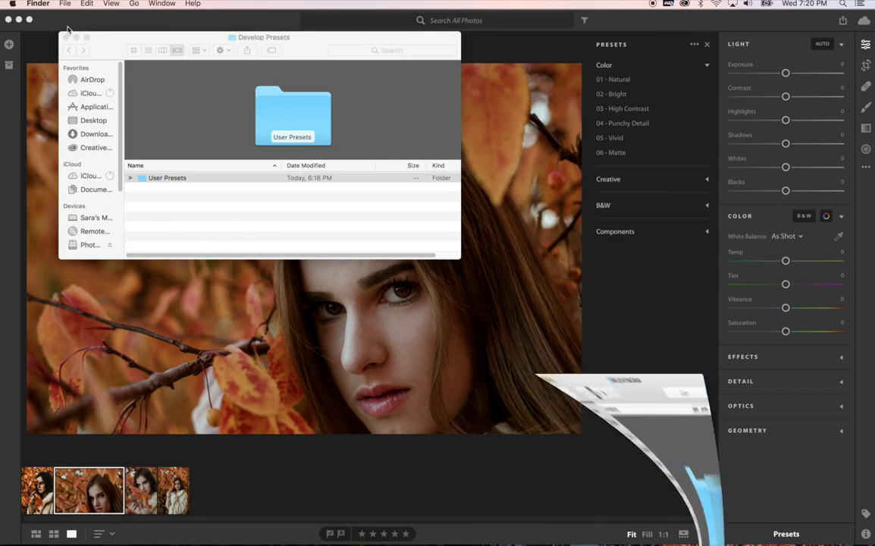
Paste the 39 preset folders into Develop Presets and close that window
{"action": "left_click", "coordinate": [250, 190]}
{"action": "right_click", "coordinate": [274, 205]}
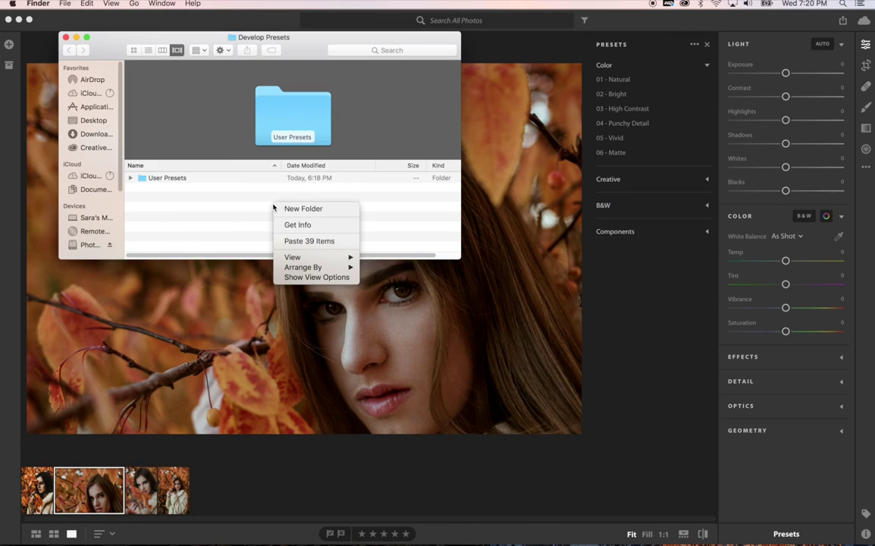
{"action": "left_click", "coordinate": [295, 241]}
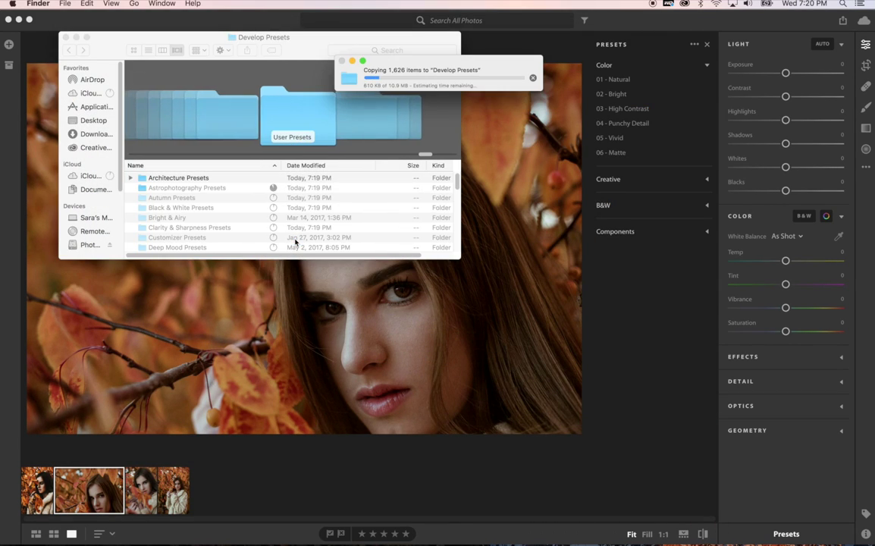
{"action": "scroll", "coordinate": [294, 242], "scroll_direction": "down", "scroll_amount": 5}
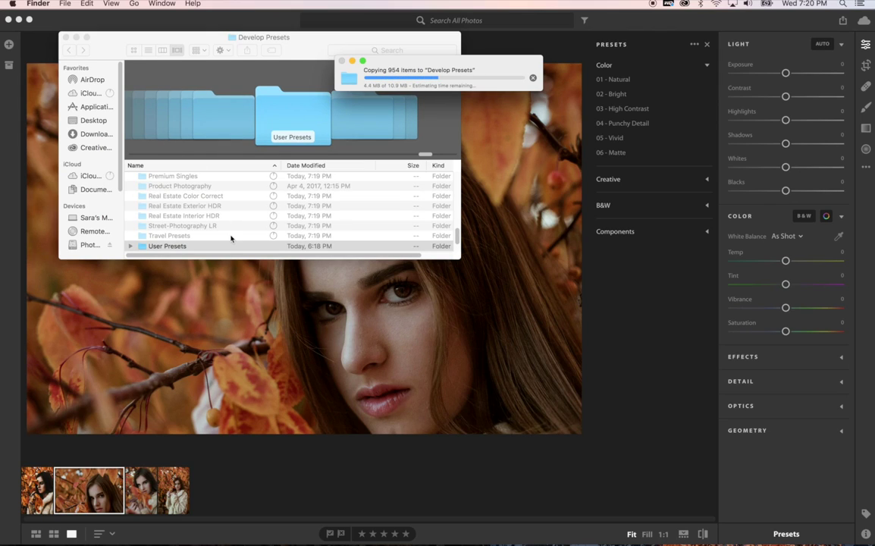
{"action": "left_click", "coordinate": [66, 38]}
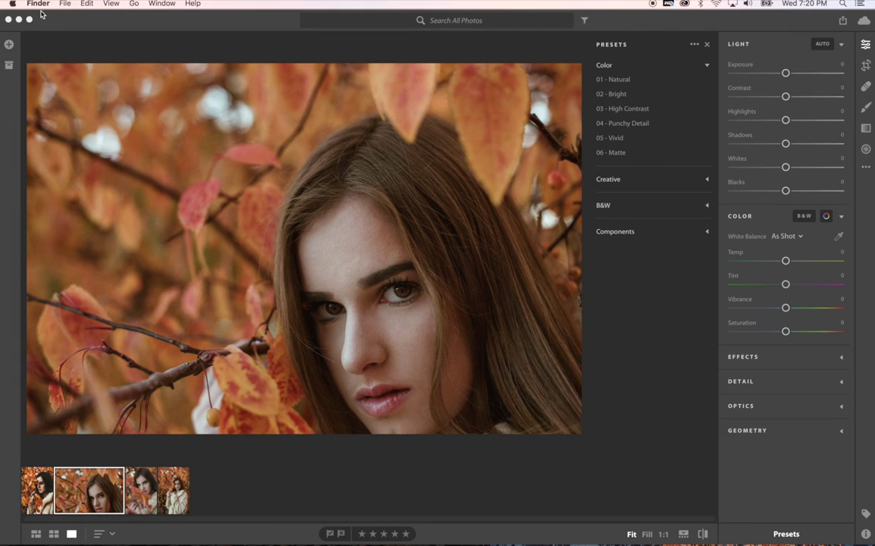
Quit Lightroom CC from its app menu and relaunch it from Launchpad
{"action": "left_click", "coordinate": [39, 12]}
{"action": "left_click", "coordinate": [64, 4]}
{"action": "left_click", "coordinate": [58, 100]}
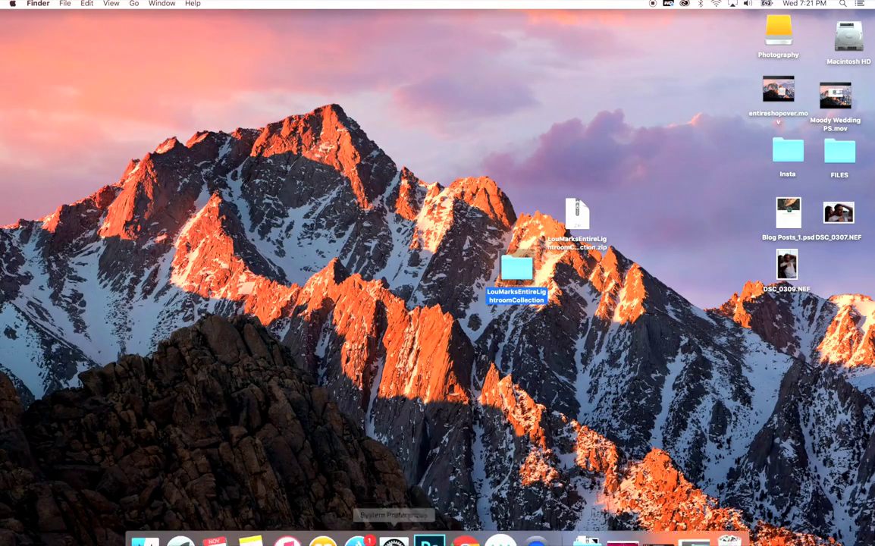
{"action": "left_click", "coordinate": [182, 523]}
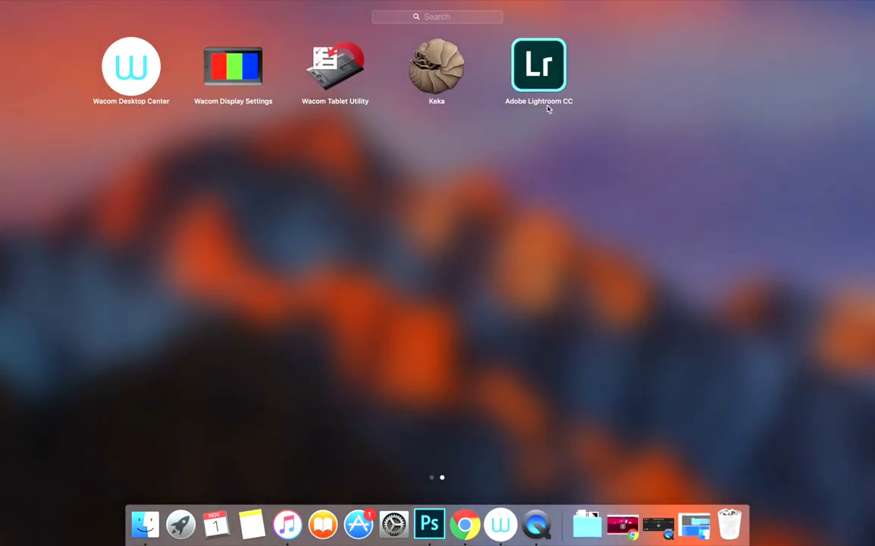
{"action": "left_click", "coordinate": [555, 78]}
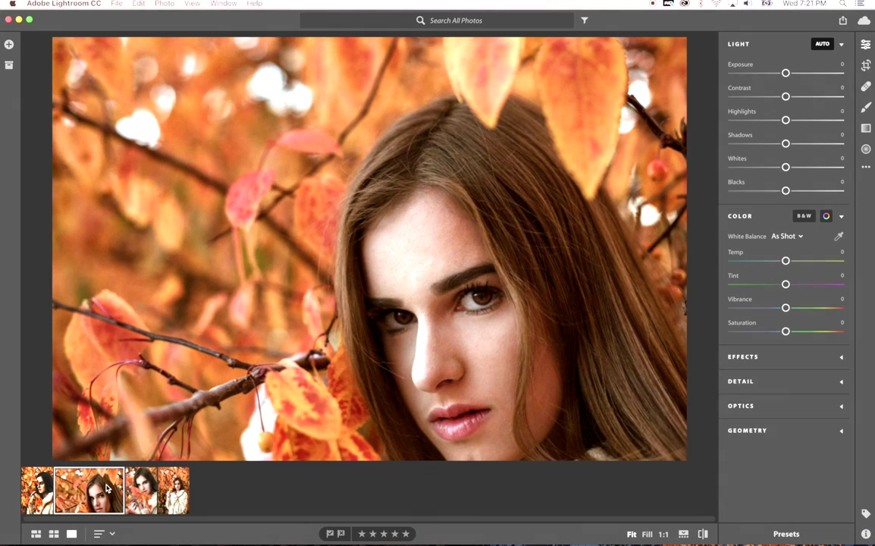
Collapse the Color preset group, scroll down and try Indie Pack 4 on the photo
{"action": "left_click", "coordinate": [781, 534]}
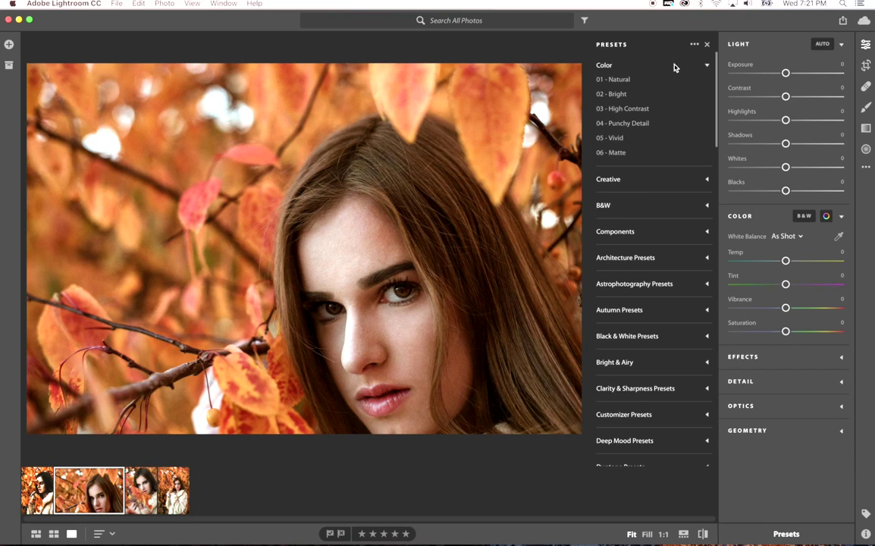
{"action": "left_click", "coordinate": [708, 67]}
{"action": "scroll", "coordinate": [668, 197], "scroll_direction": "down", "scroll_amount": 5}
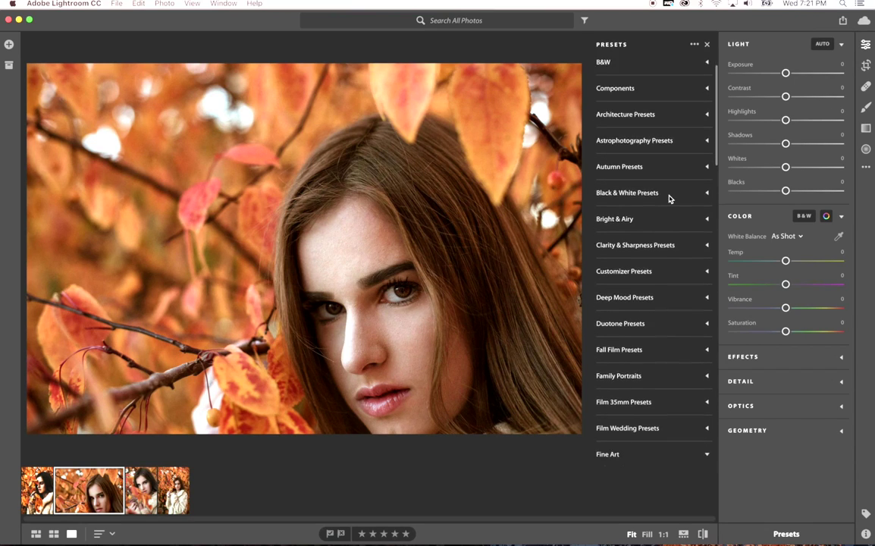
{"action": "scroll", "coordinate": [670, 197], "scroll_direction": "down", "scroll_amount": 1}
{"action": "scroll", "coordinate": [696, 326], "scroll_direction": "down", "scroll_amount": 3}
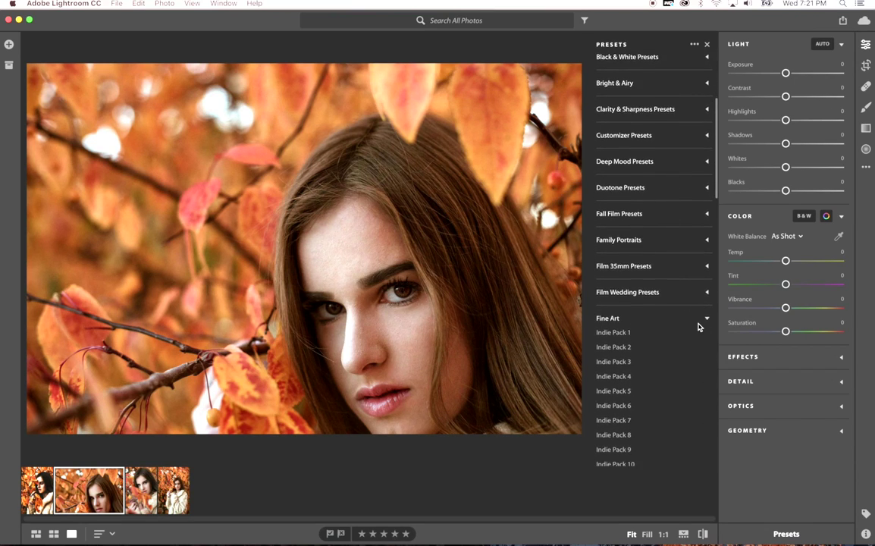
{"action": "left_click", "coordinate": [692, 320]}
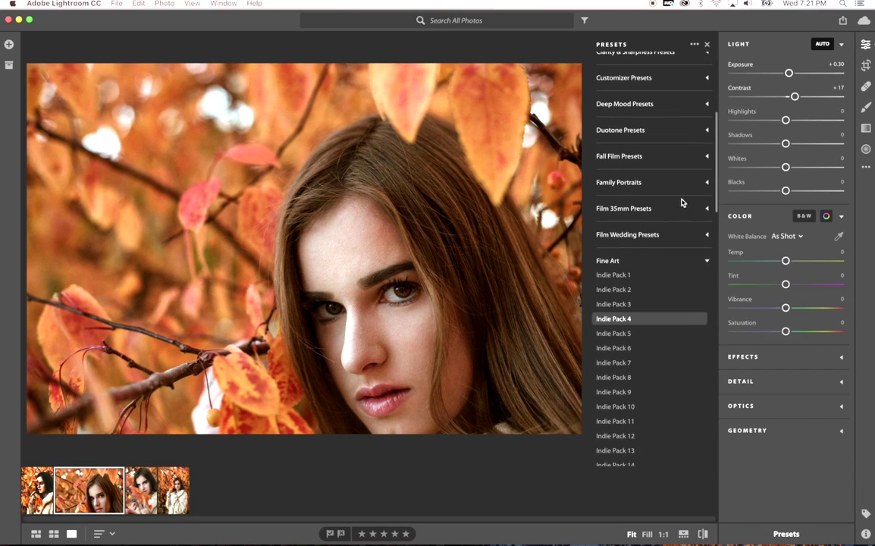
{"action": "left_click", "coordinate": [707, 105]}
{"action": "left_click", "coordinate": [707, 104]}
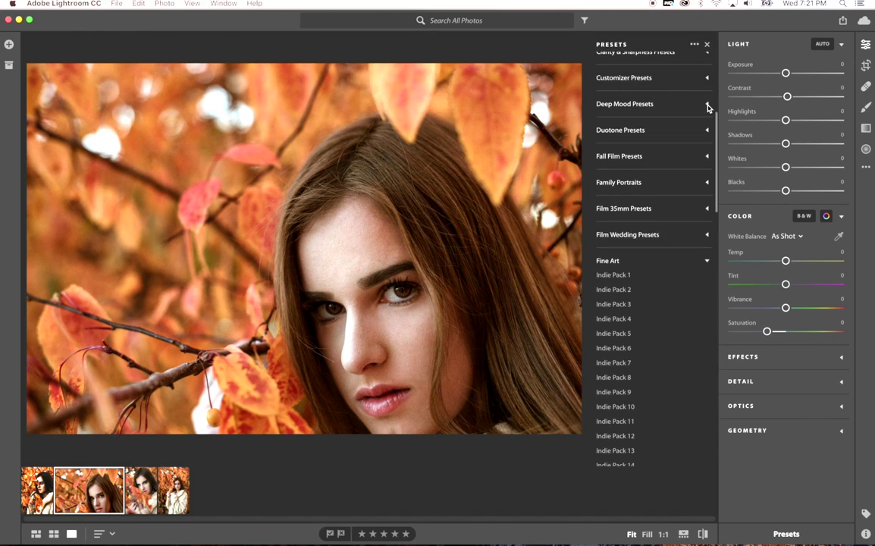
Apply Fine Art presets Indie Pack 11, 12, 13 and 14 in turn
{"action": "scroll", "coordinate": [637, 289], "scroll_direction": "down", "scroll_amount": 2}
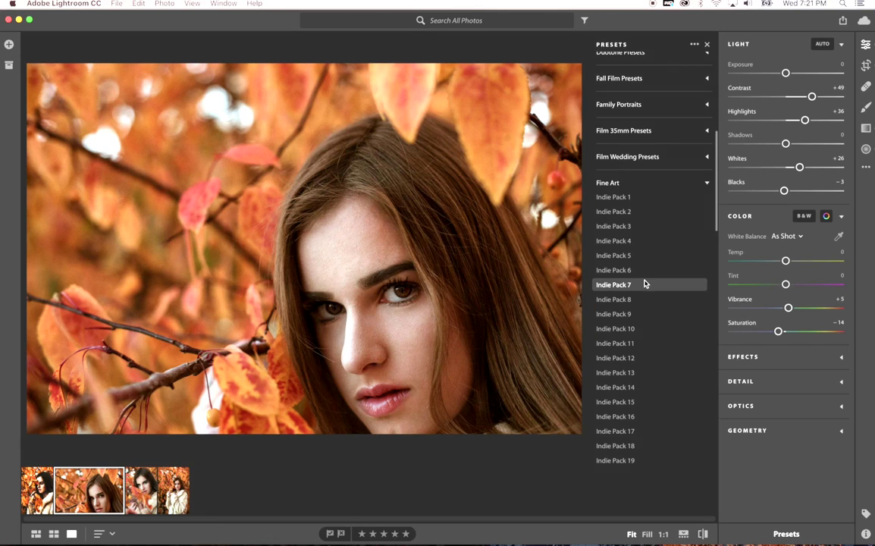
{"action": "left_click", "coordinate": [643, 345]}
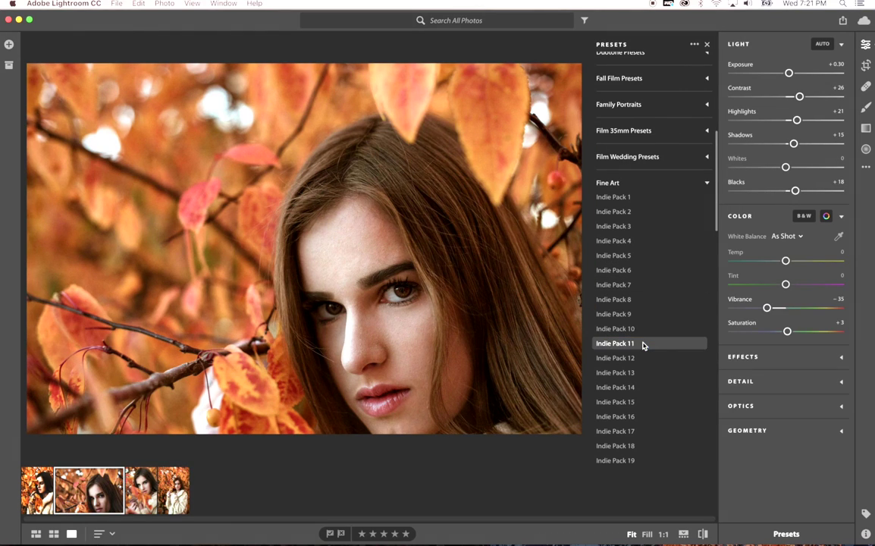
{"action": "left_click", "coordinate": [641, 357]}
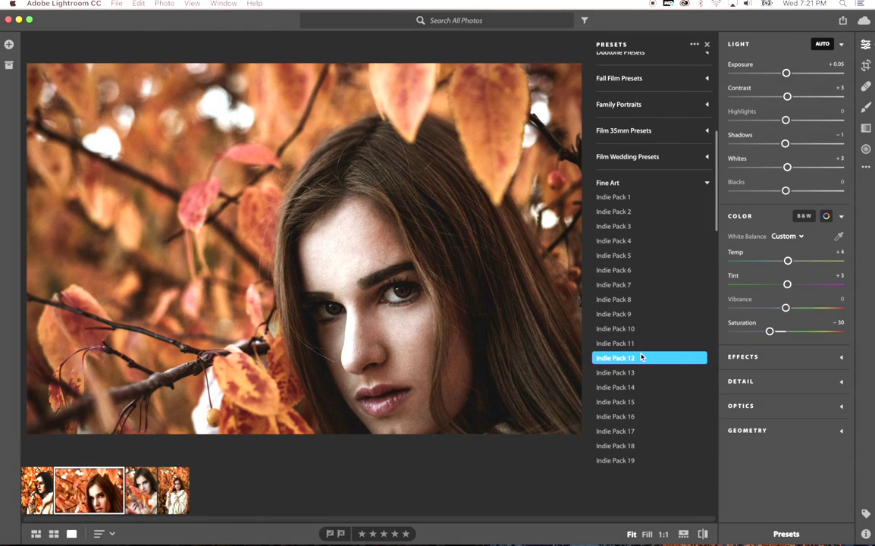
{"action": "left_click", "coordinate": [639, 373]}
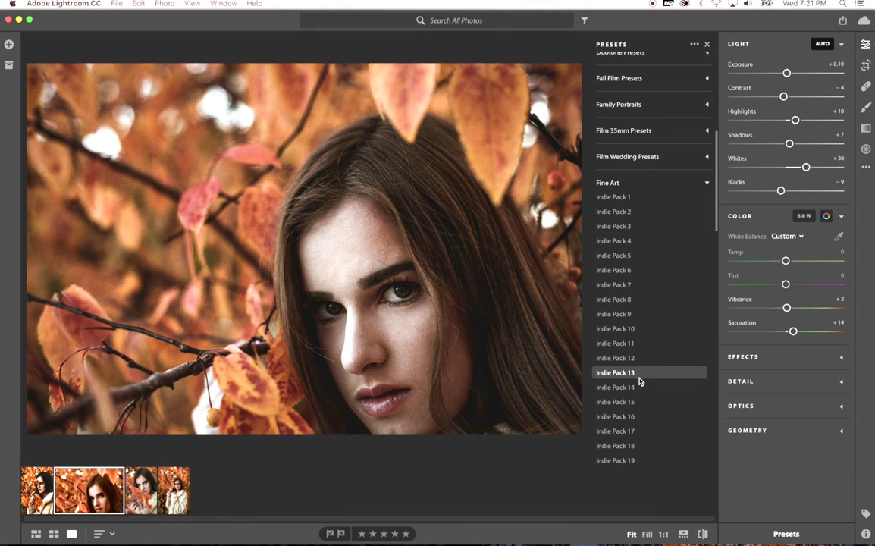
{"action": "left_click", "coordinate": [639, 388]}
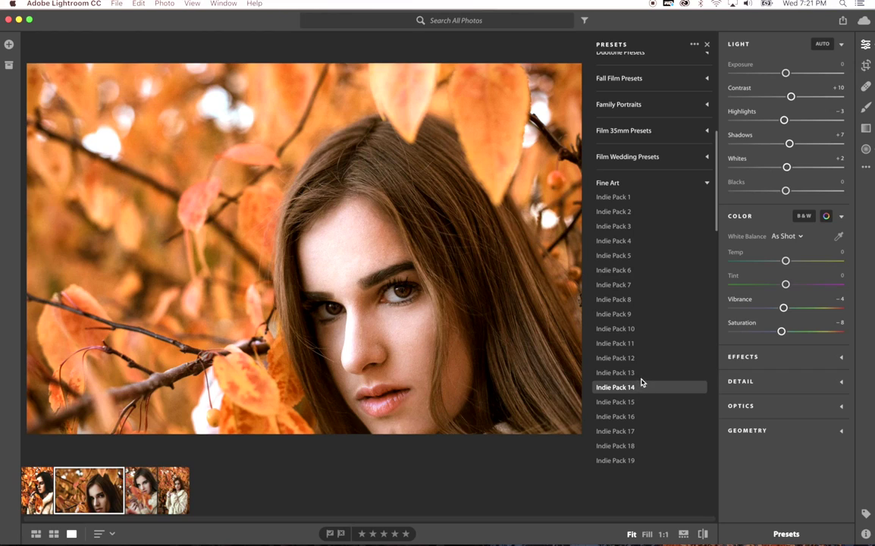
Reapply Indie Pack 13, then set Exposure to −0.26 and Shadows to +27
{"action": "left_click", "coordinate": [642, 374]}
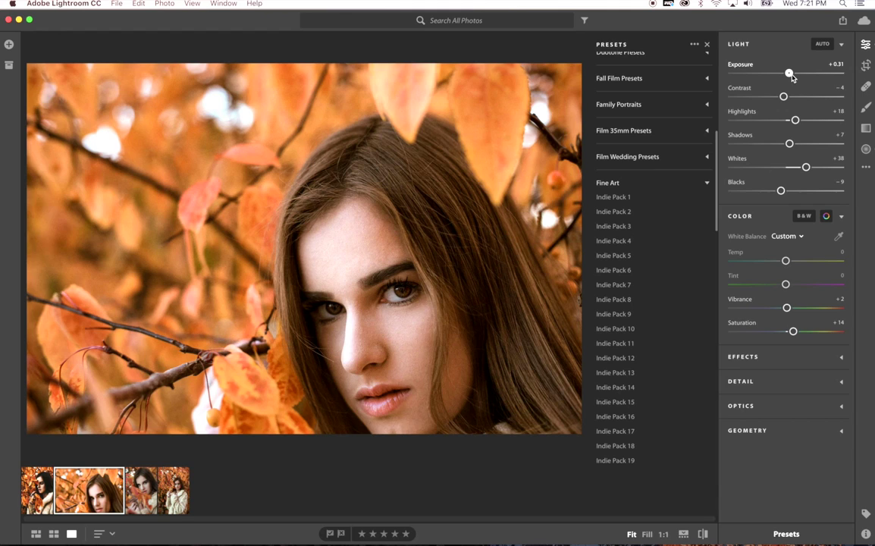
{"action": "left_click_drag", "start_coordinate": [788, 74], "coordinate": [776, 100]}
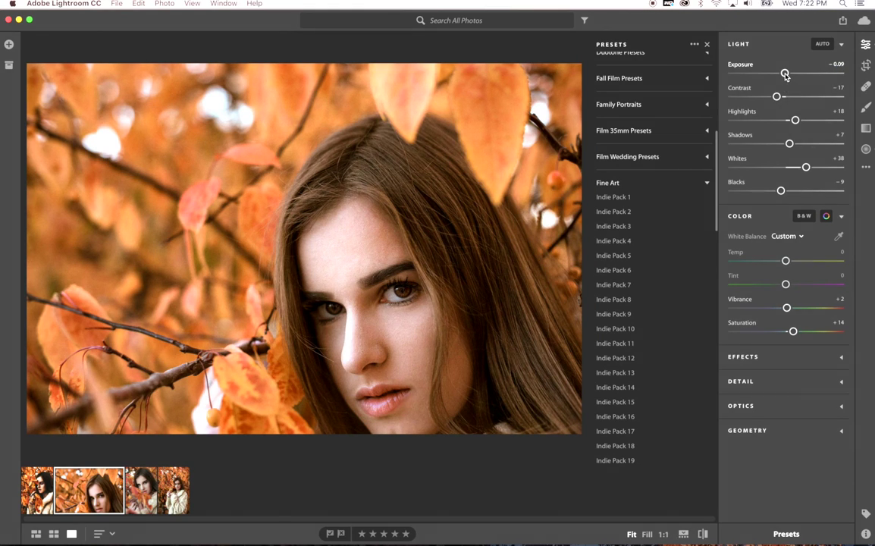
{"action": "left_click_drag", "start_coordinate": [785, 74], "coordinate": [783, 73]}
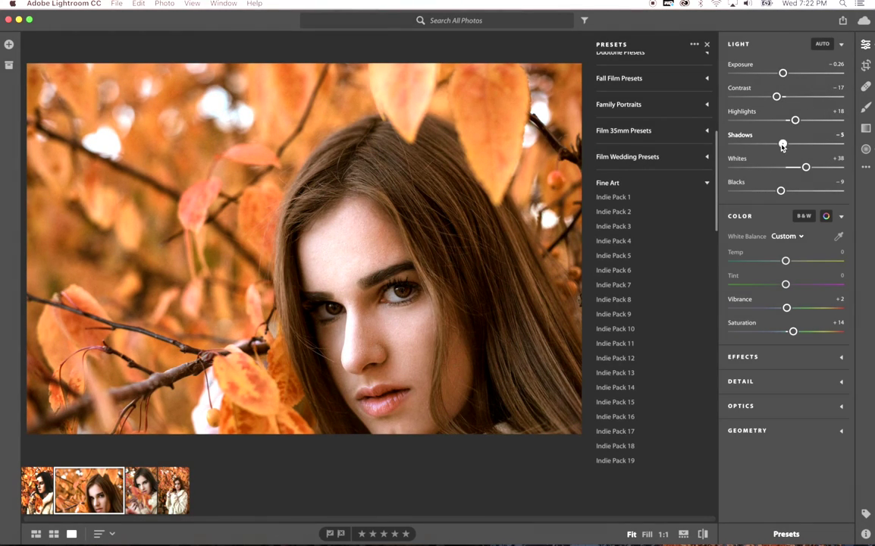
{"action": "left_click_drag", "start_coordinate": [790, 145], "coordinate": [801, 144]}
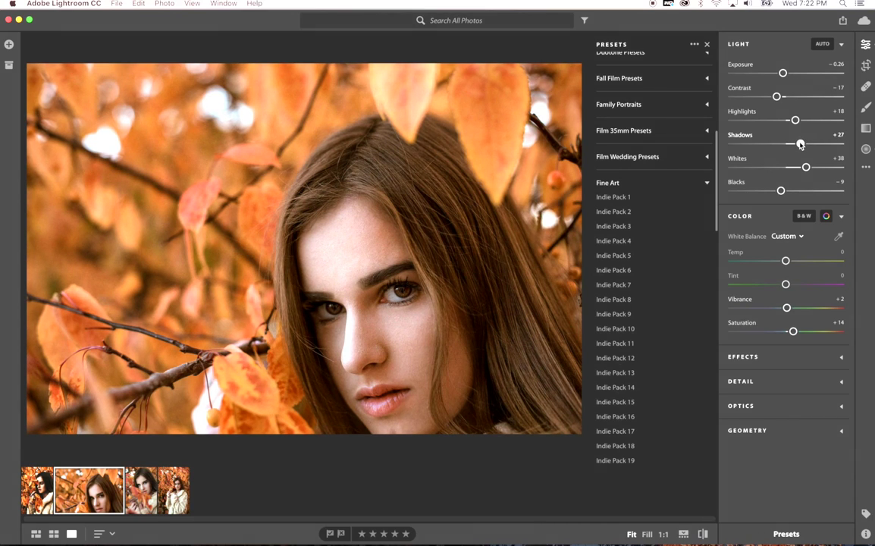